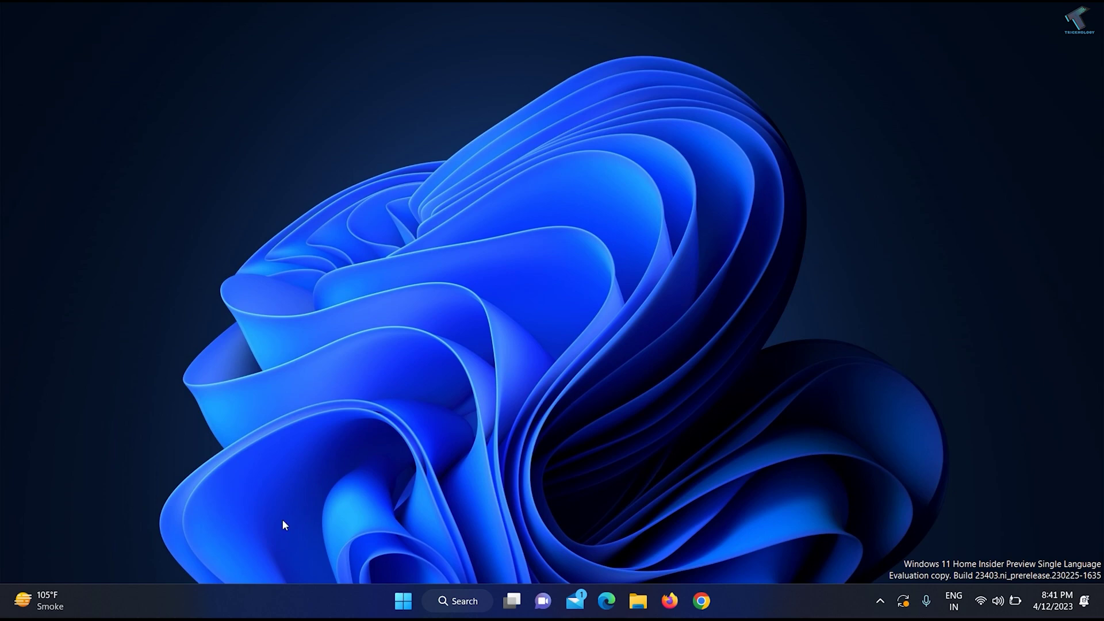
Step: Search Start for "geforce experience", correct the typo, and launch the app
left_click(404, 603)
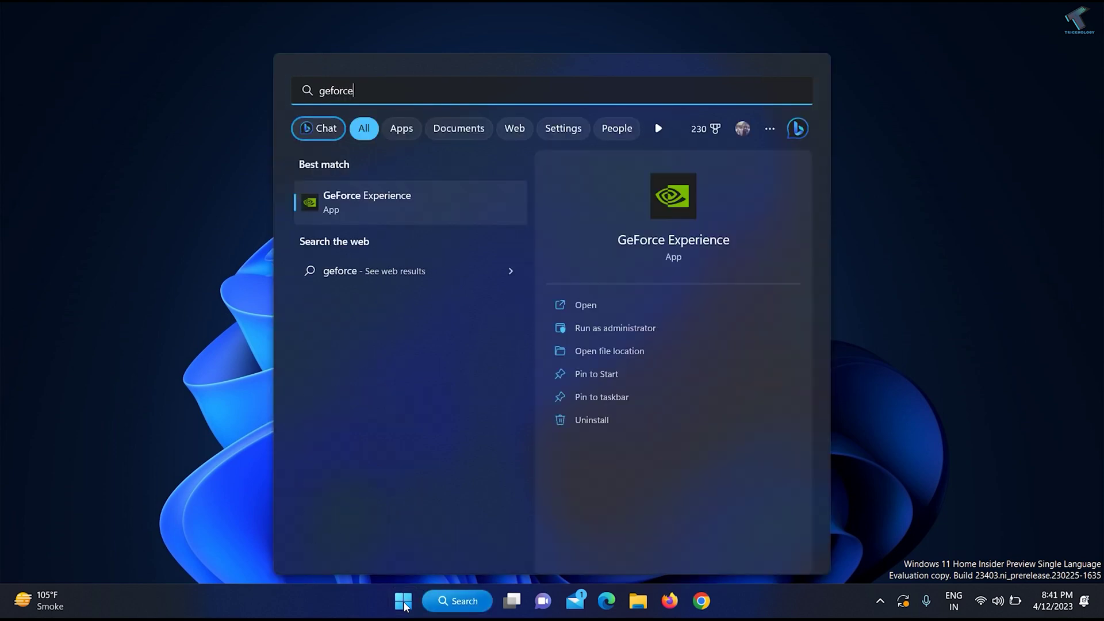
type(" experi")
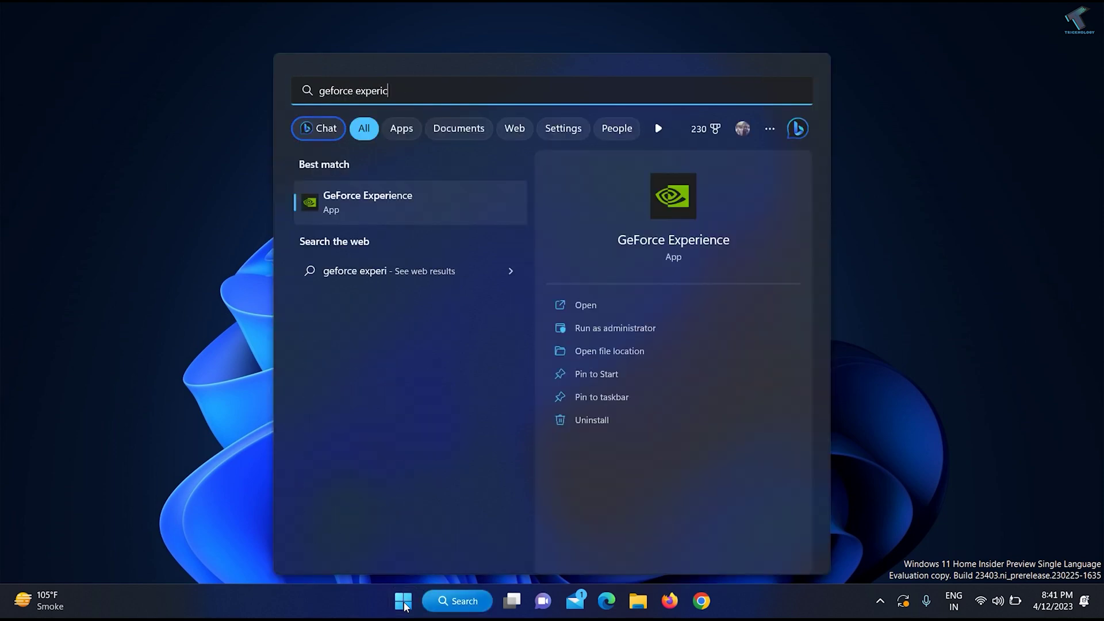
type("ec")
key("BackSpace")
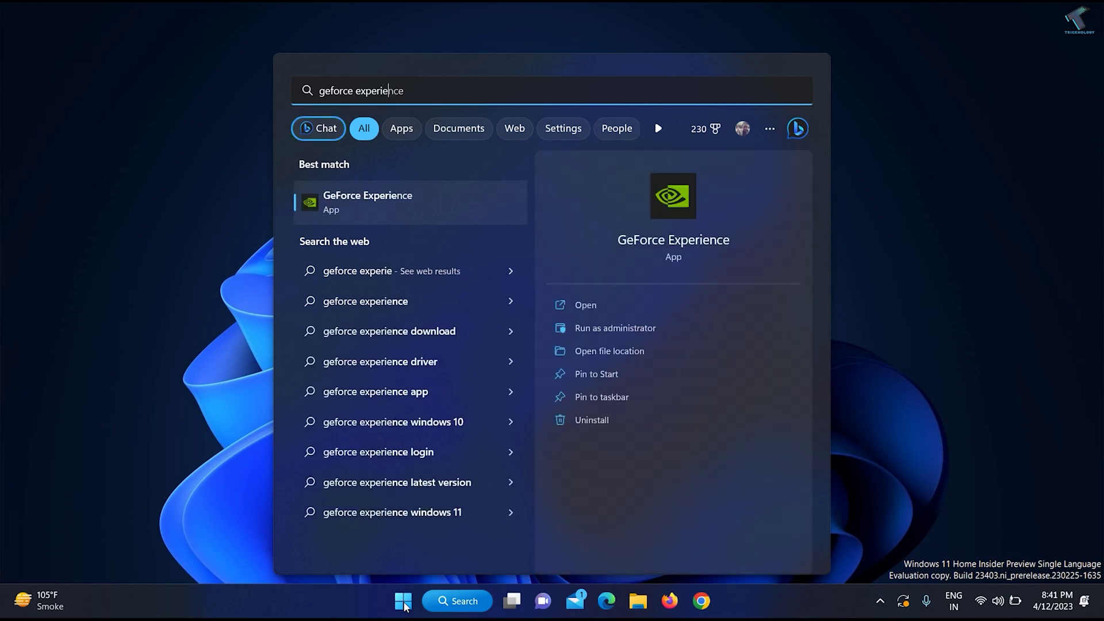
key("Return")
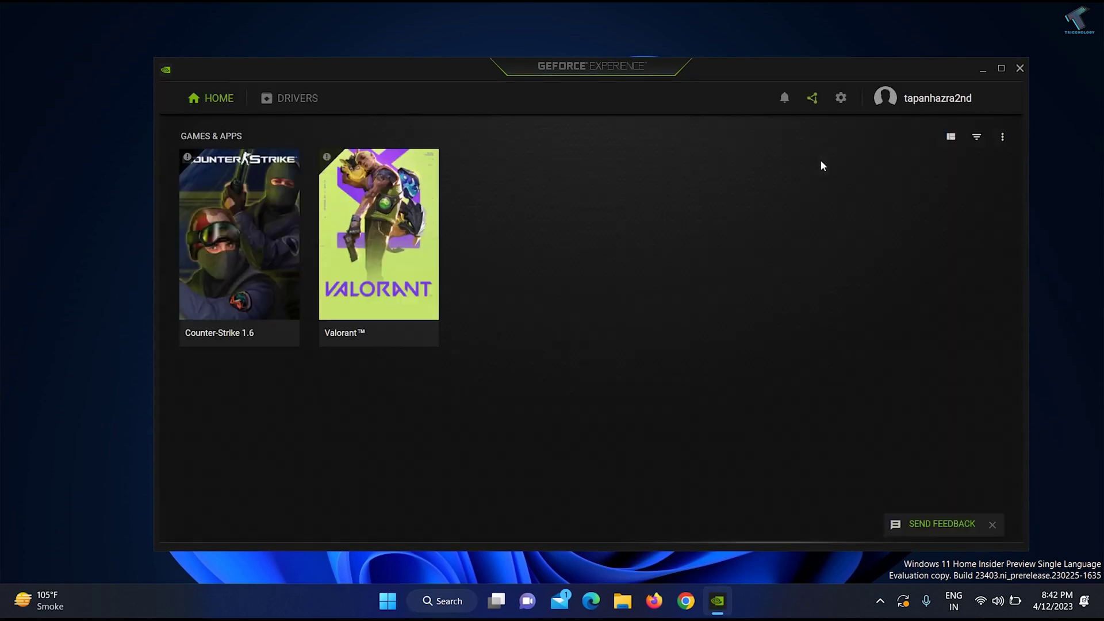
Step: Switch off In-Game Overlay under GeForce Experience Settings > General, then close the app
left_click(841, 101)
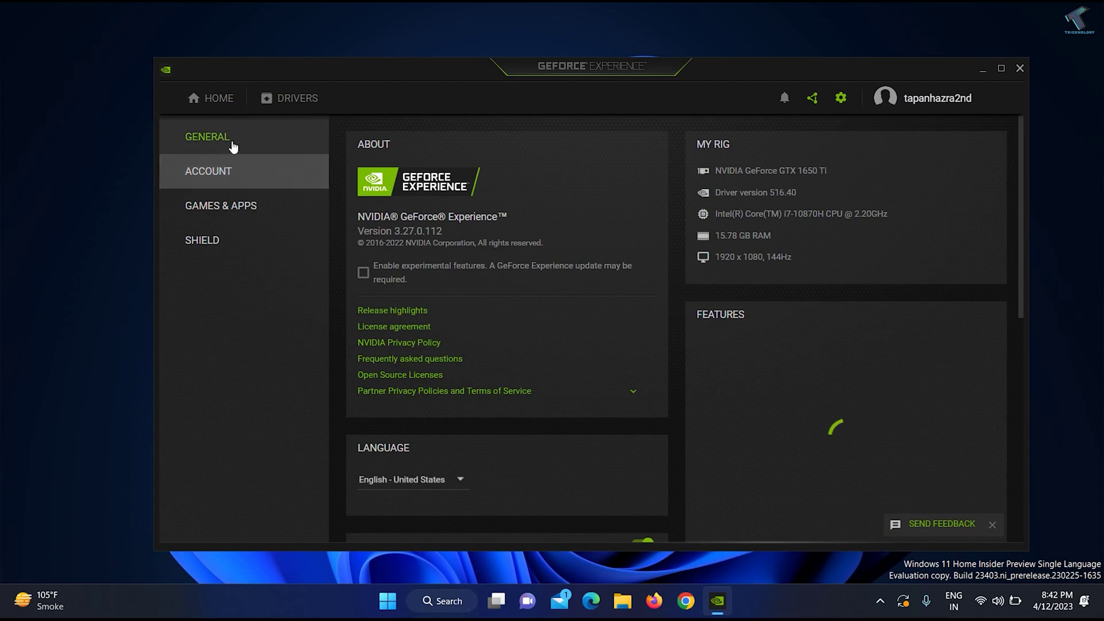
scroll(446, 307, "down", 1)
scroll(447, 306, "down", 2)
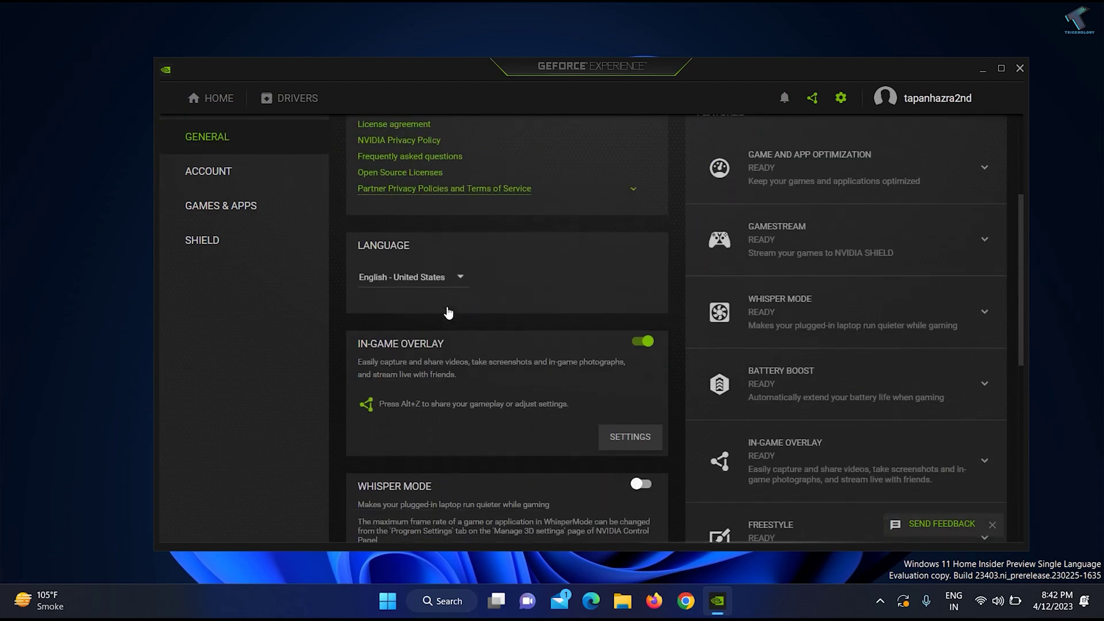
scroll(447, 307, "down", 1)
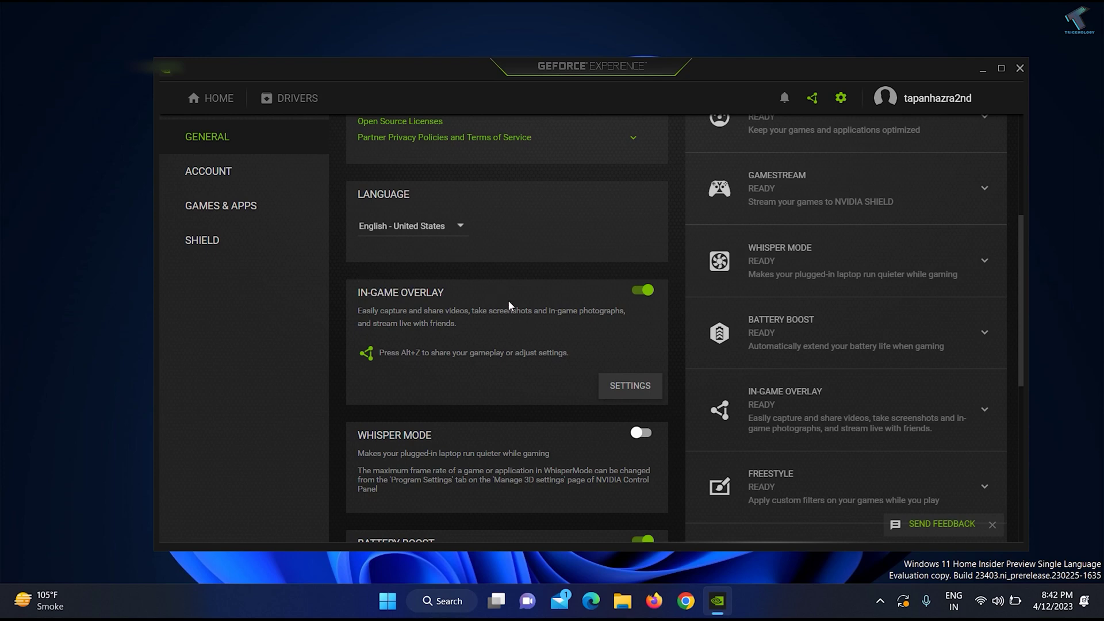
left_click(645, 290)
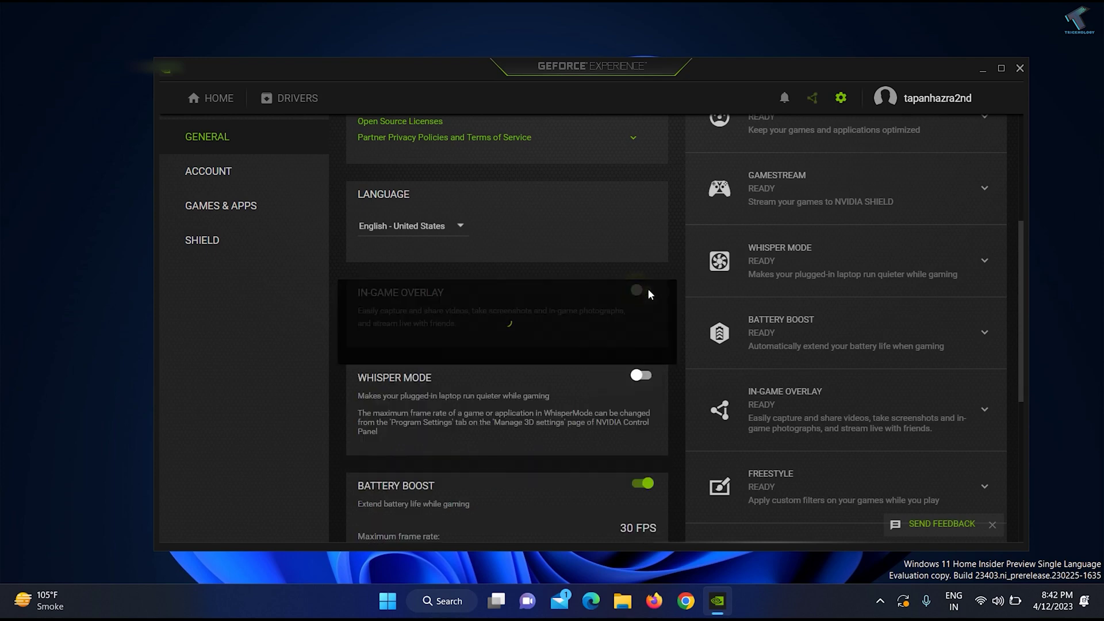
left_click(1027, 68)
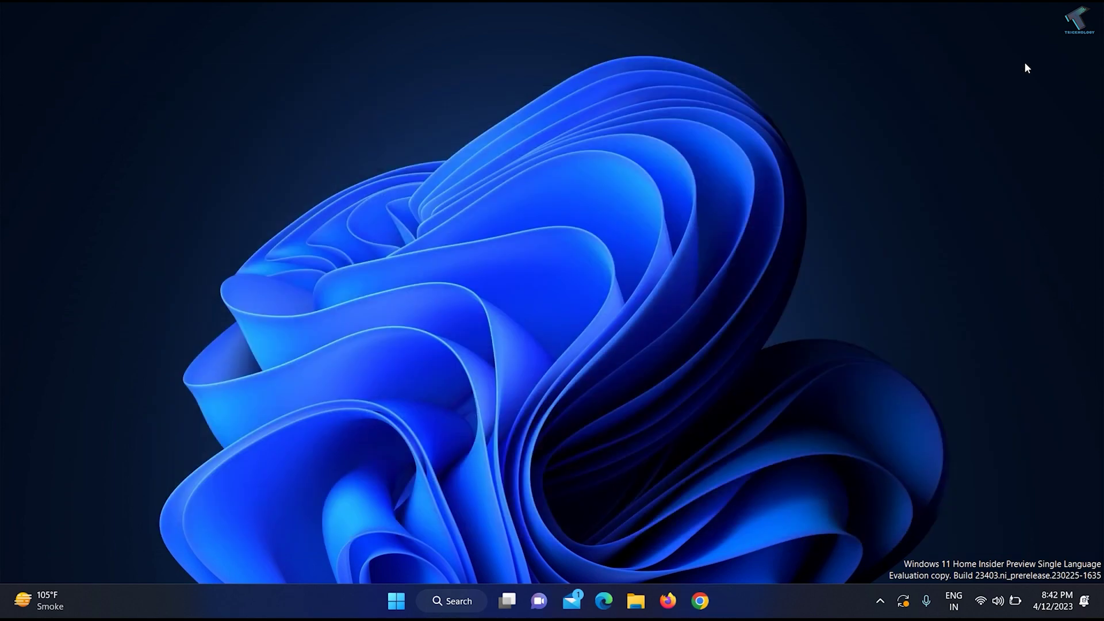
Step: Launch Windows Settings from the Start button's right-click quick links menu
right_click(404, 599)
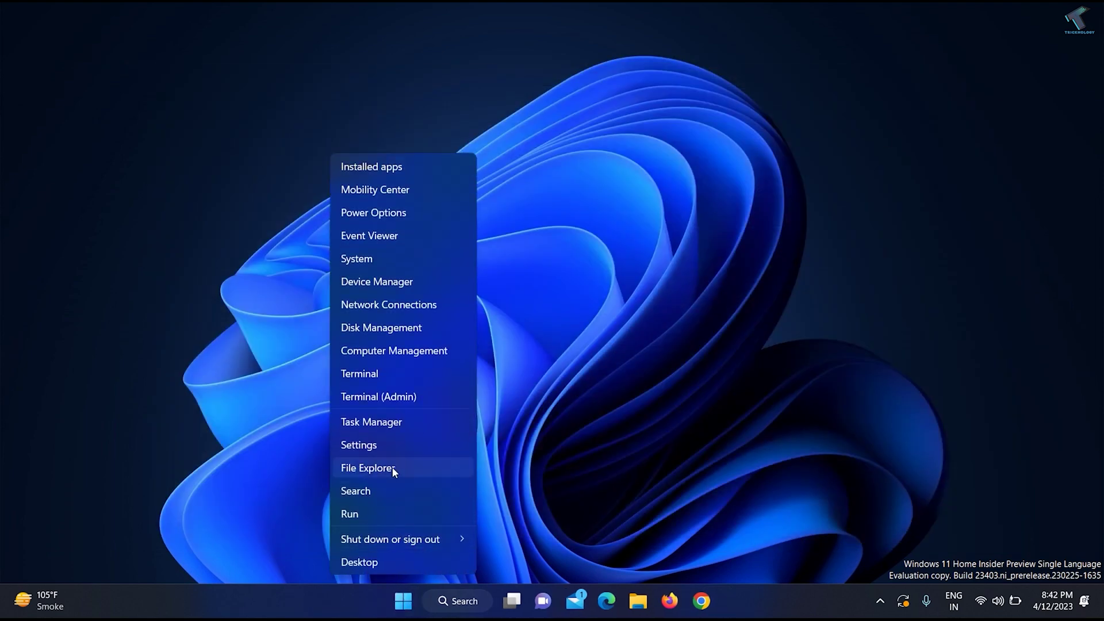
left_click(398, 446)
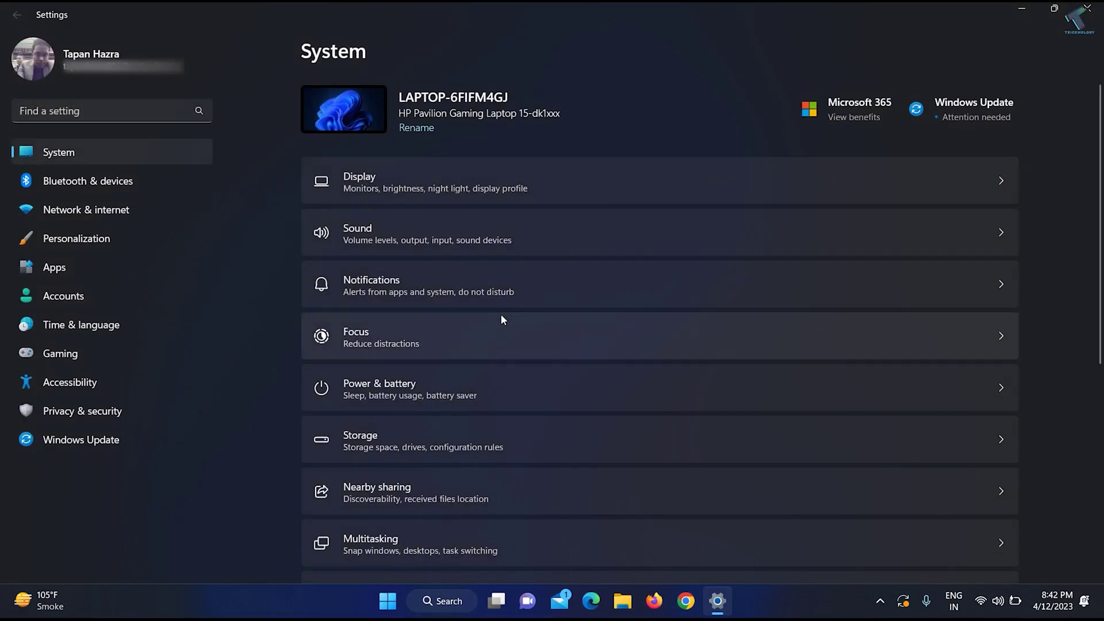
scroll(502, 318, "down", 2)
scroll(502, 318, "down", 1)
scroll(501, 318, "down", 1)
scroll(470, 374, "down", 1)
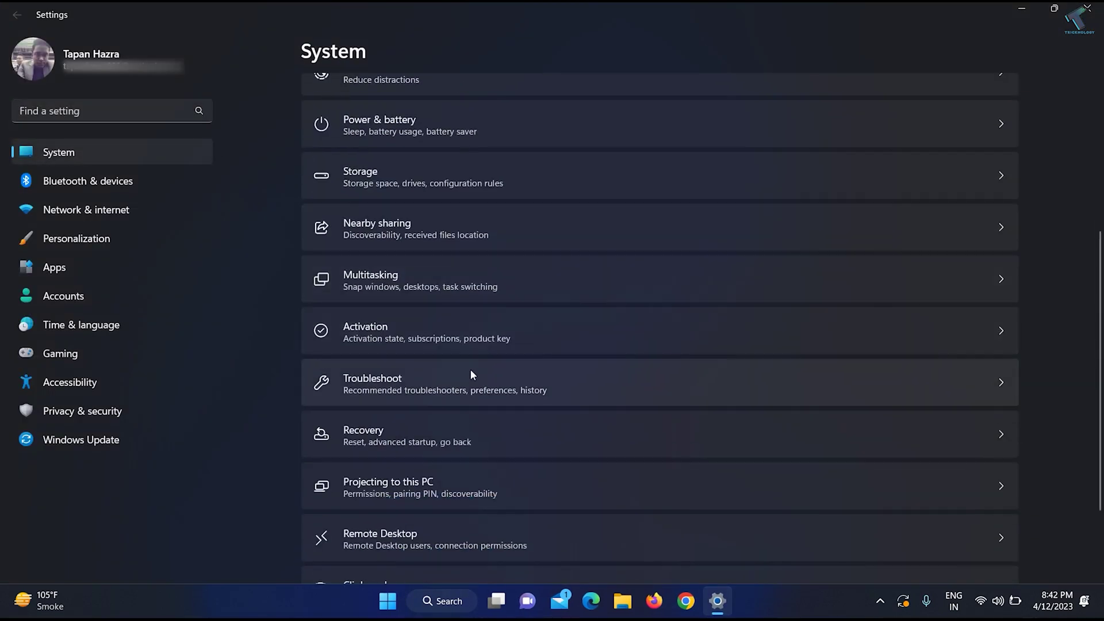
Step: Go to System > Troubleshoot > Other troubleshooters in Settings
left_click(467, 373)
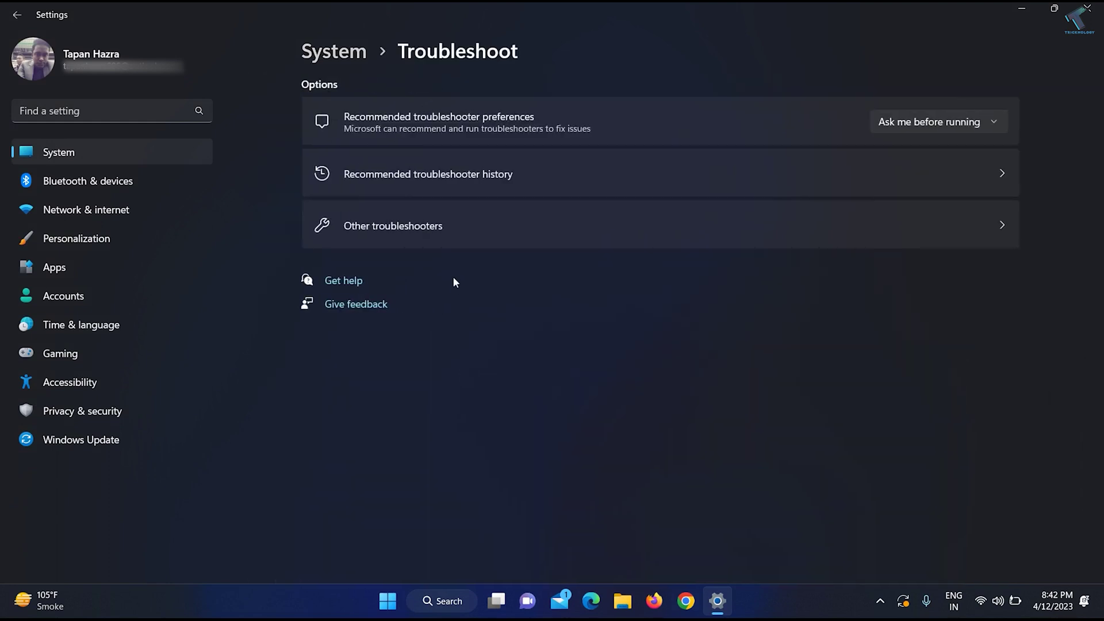
left_click(448, 224)
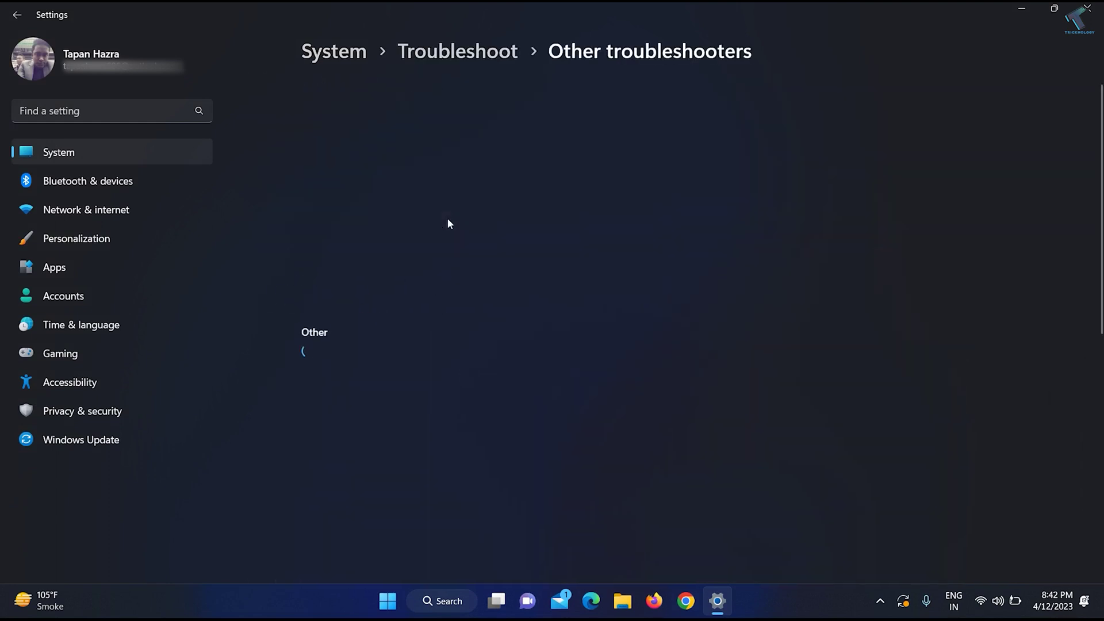
scroll(449, 324, "down", 1)
scroll(450, 324, "down", 3)
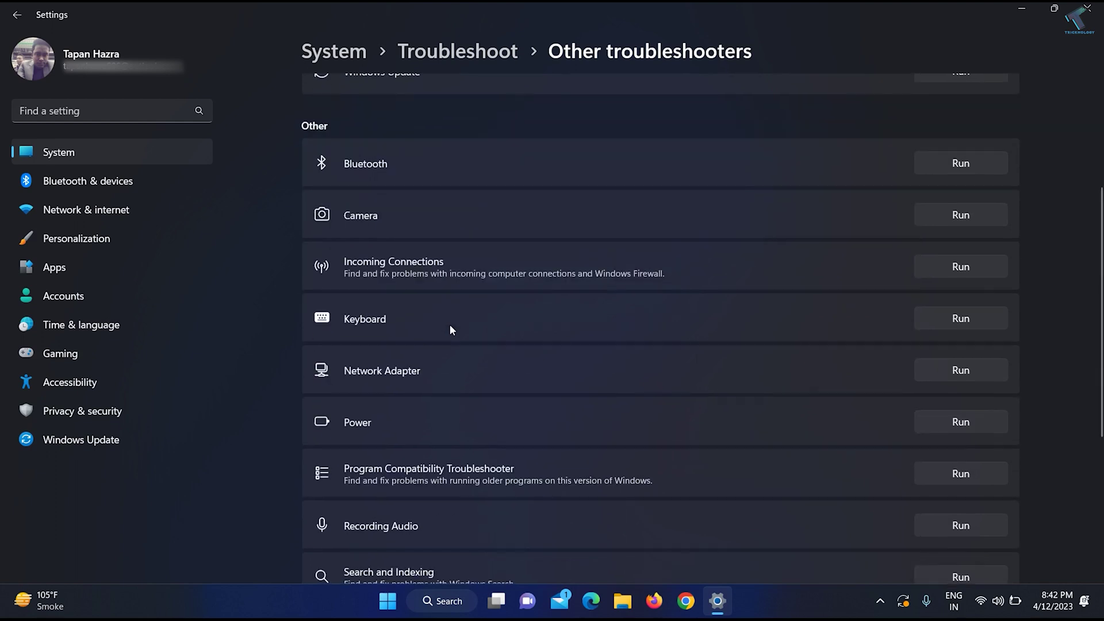
Step: Start the Keyboard troubleshooter from the Other troubleshooters list
left_click(986, 314)
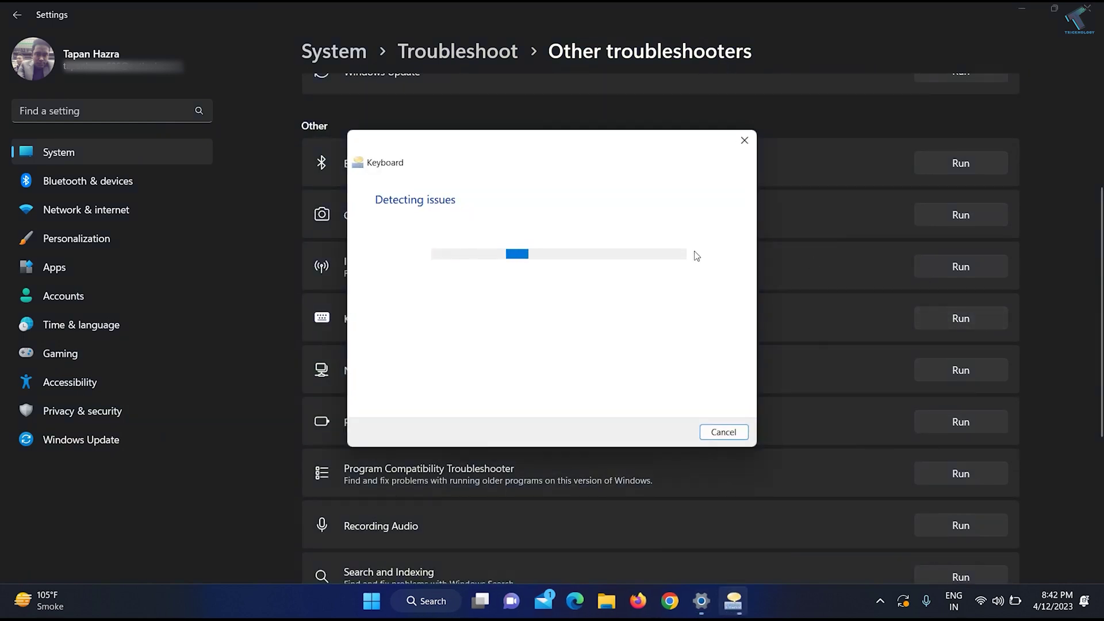